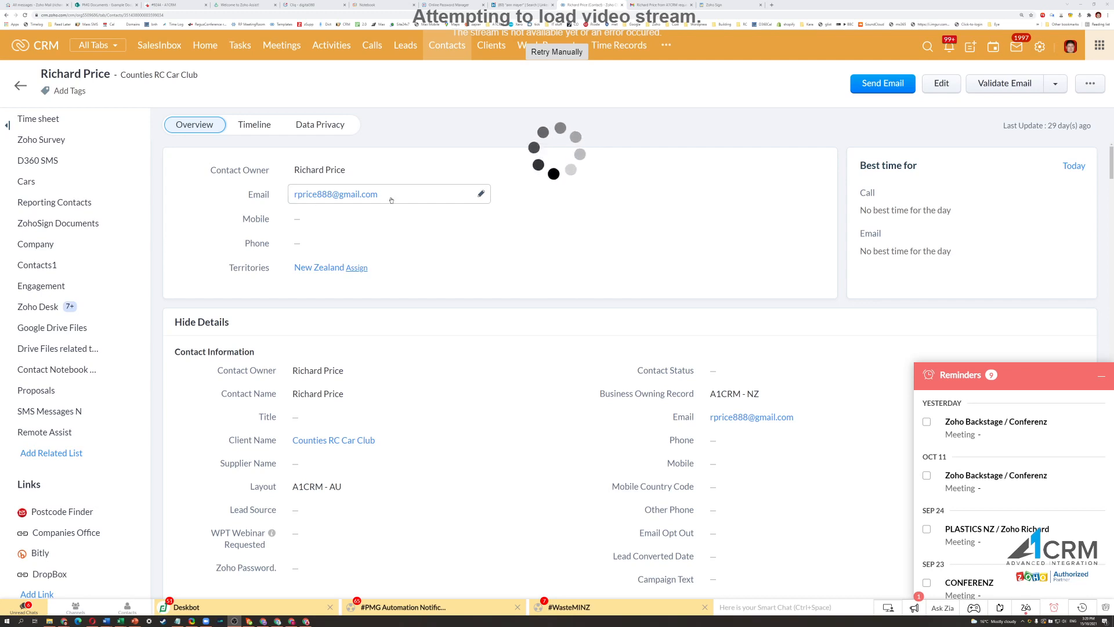
Minimize the reminders and open the Send with Zoho Sign form for this contact in an enlarged, readable window
left_click(1102, 376)
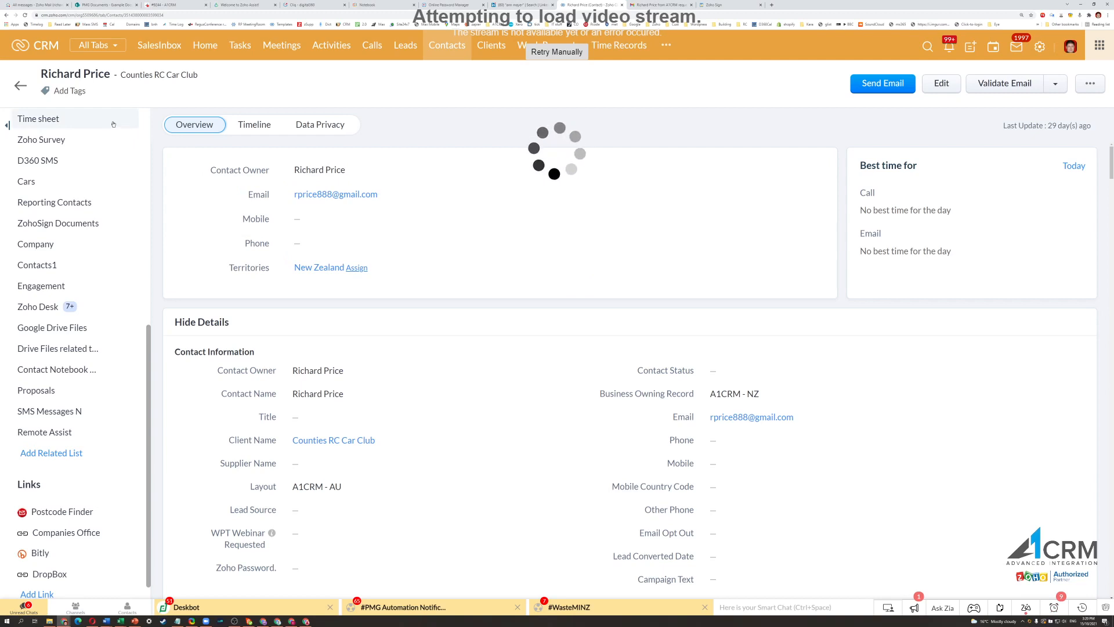
left_click(1056, 84)
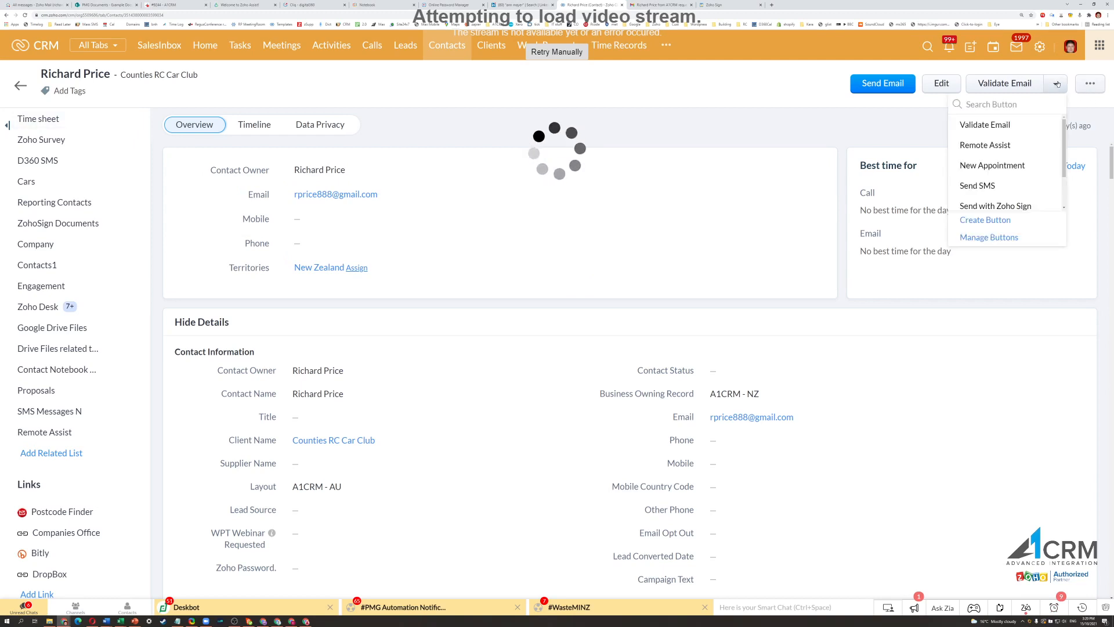
left_click(1026, 206)
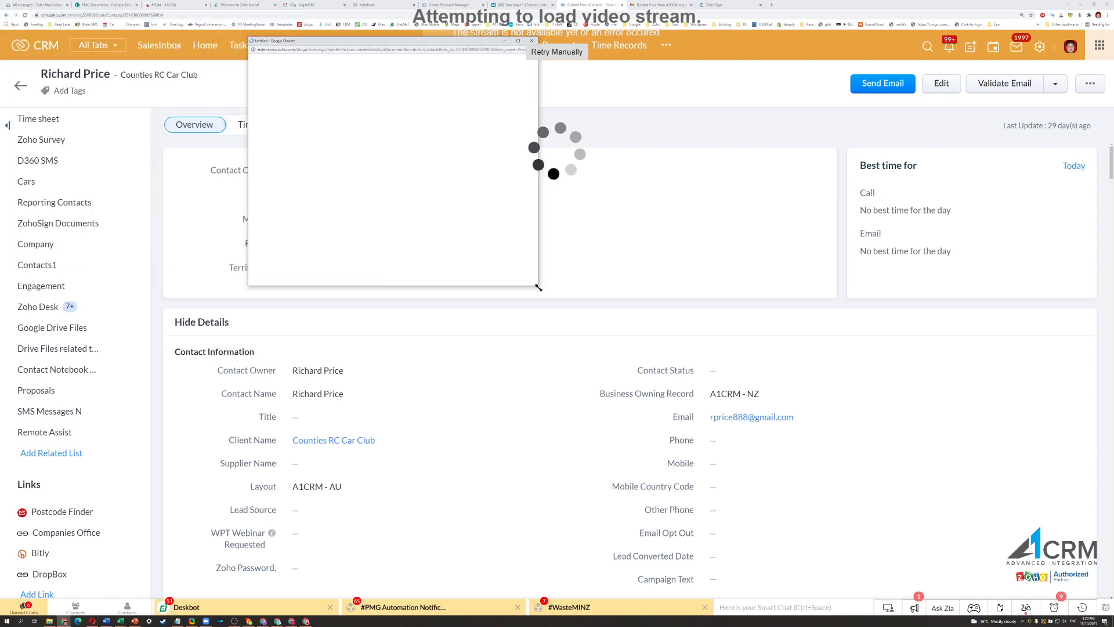
left_click_drag(538, 288, 926, 438)
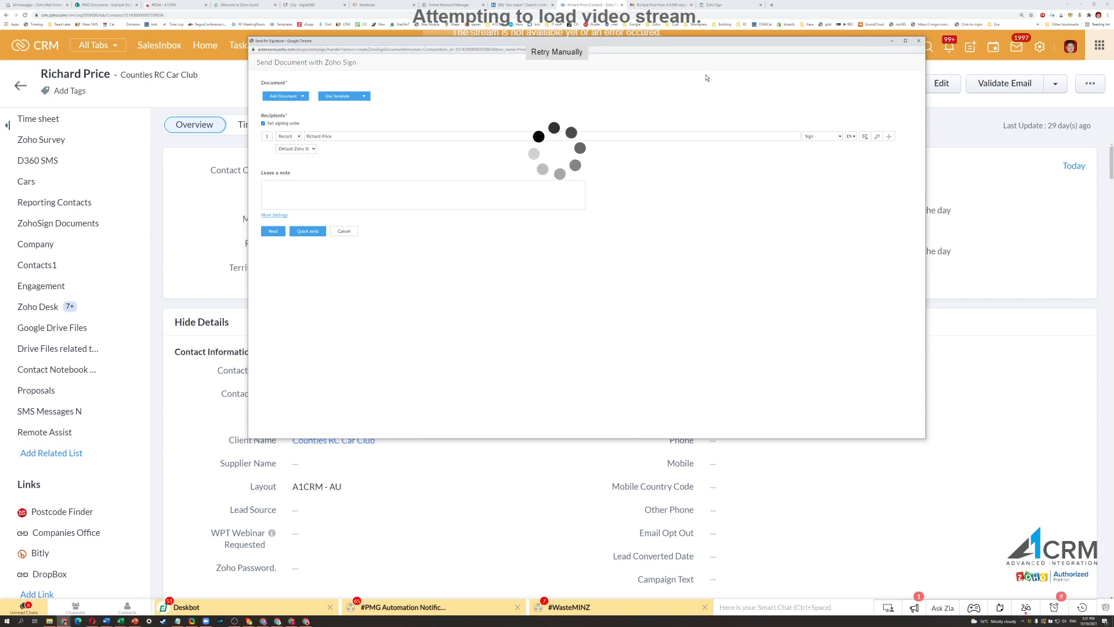
key("ctrl+plus")
key("ctrl+plus")
key("ctrl+plus")
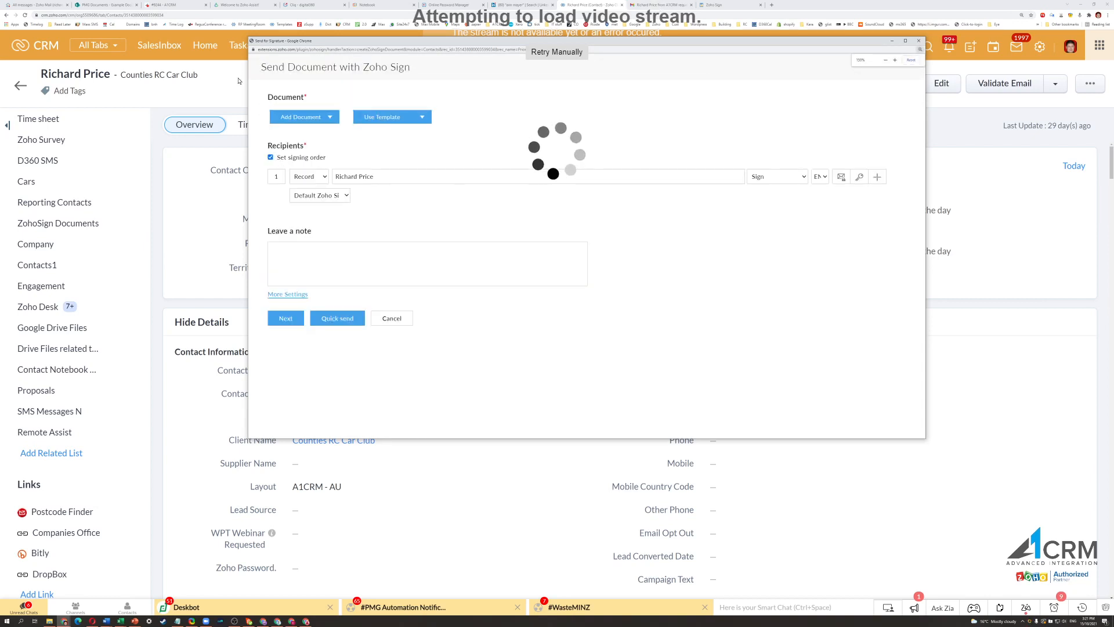
Add the file NDA (1)2.pdf from the desktop as the document for signing
left_click(332, 119)
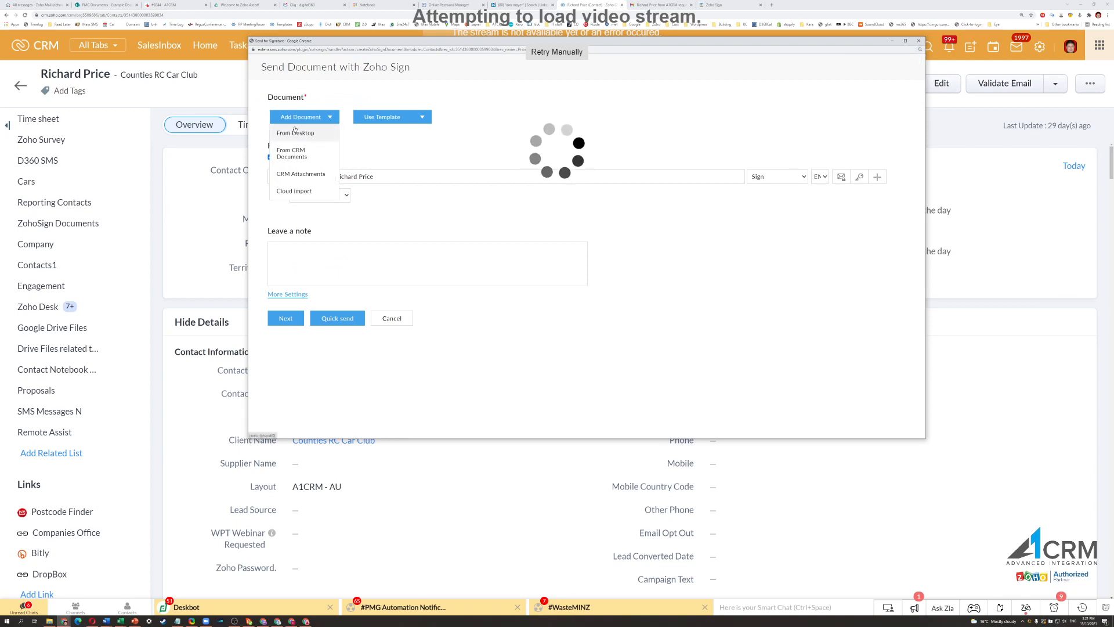
mouse_move(303, 121)
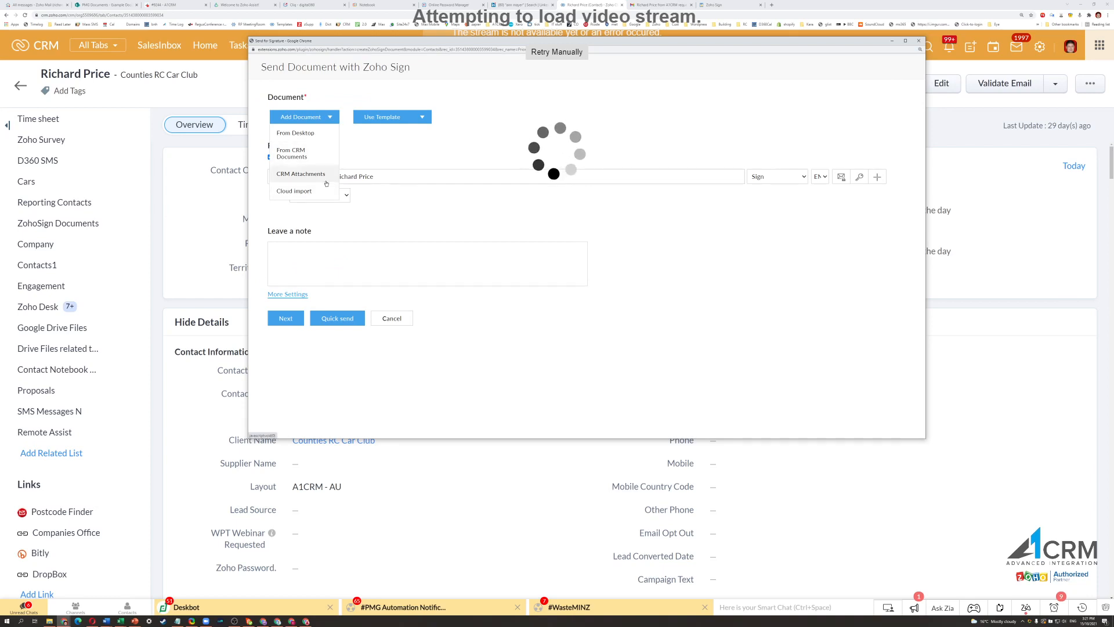
left_click(305, 133)
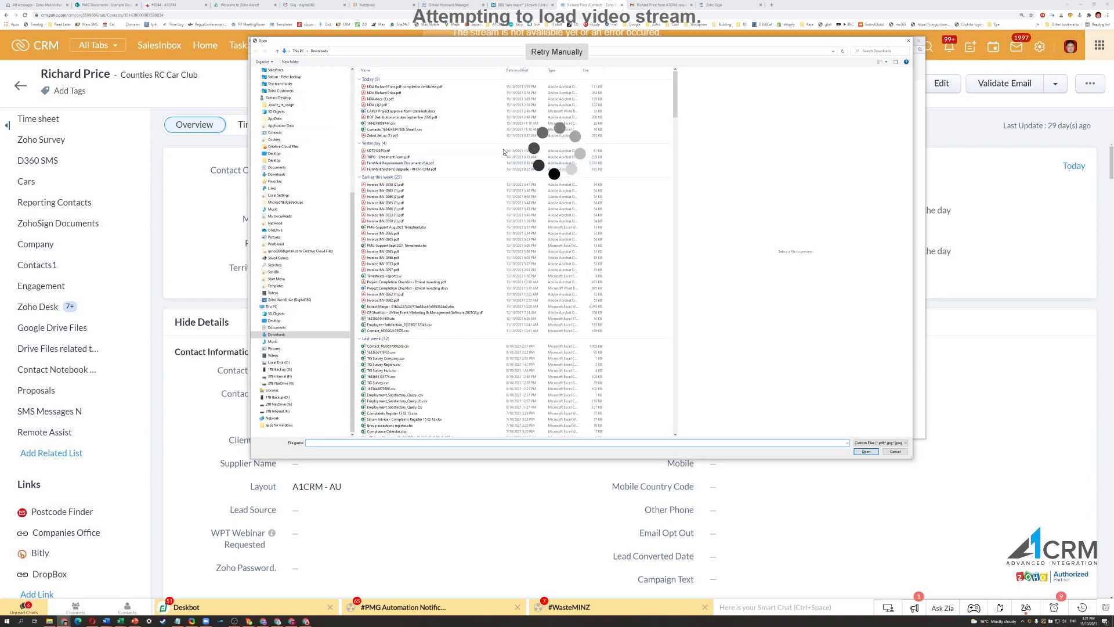
left_click(399, 105)
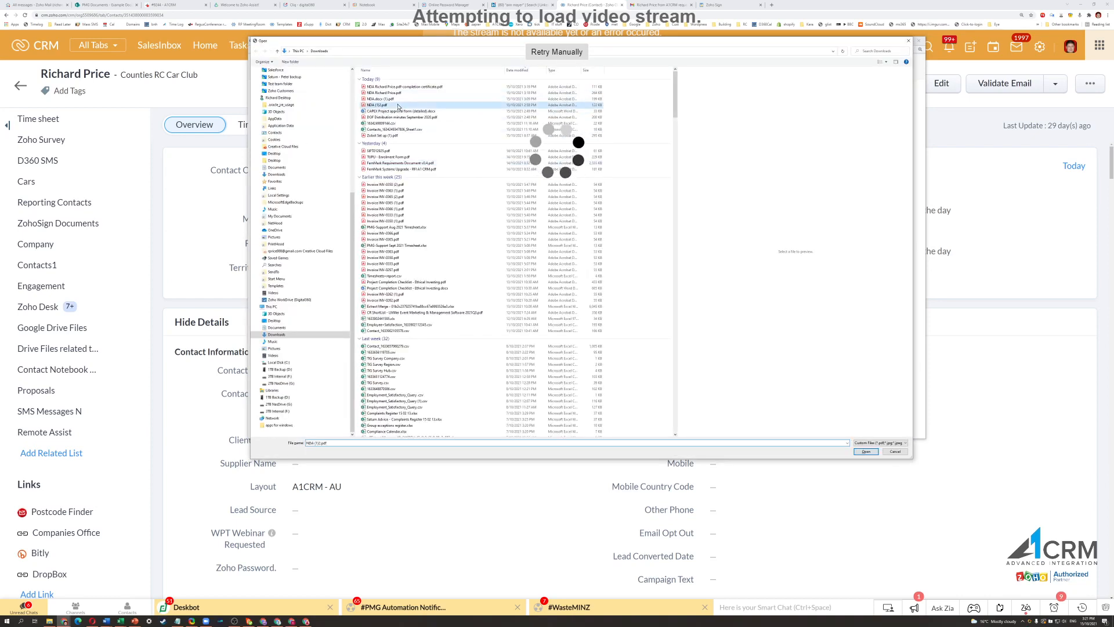
double_click(399, 105)
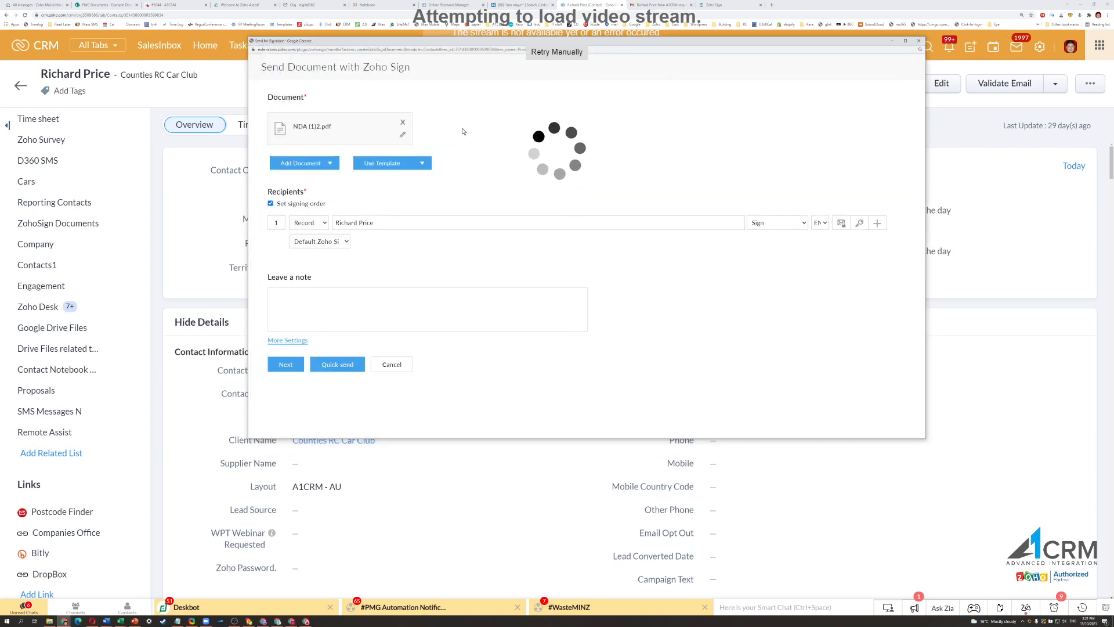
Add the note "Hi, Please sign following document." and continue to the document details
left_click(422, 163)
key("ctrl+grave")
key("Return")
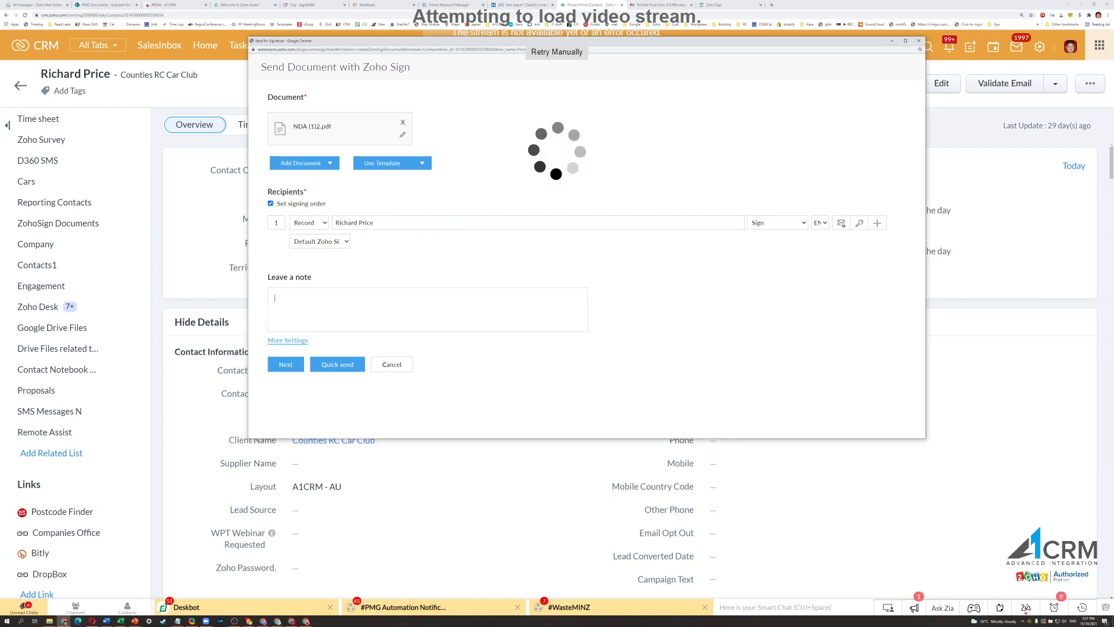
key("Delete")
key("Delete")
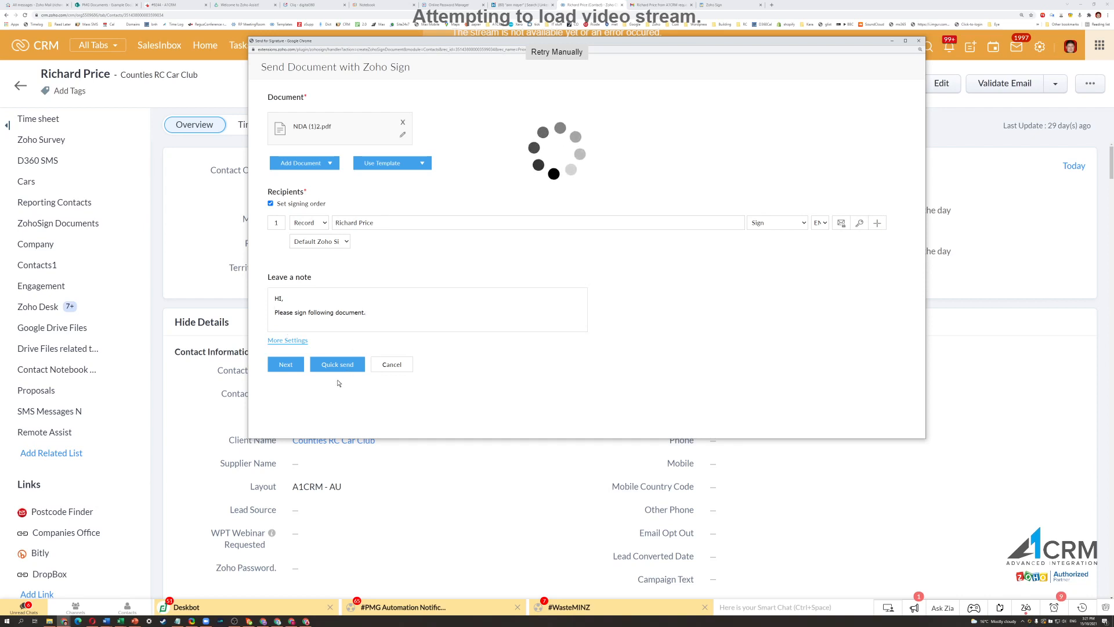
left_click(286, 364)
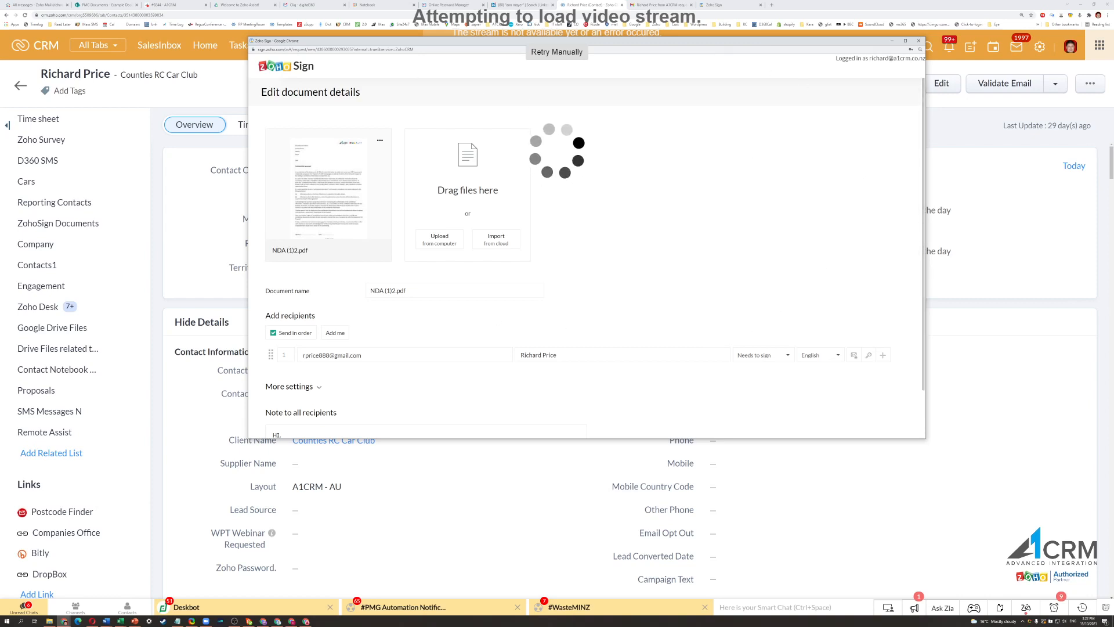
Rename the document as "NDA" followed by the recipient's first name, keeping the .pdf extension, and continue to field placement
left_click(395, 291)
key("BackSpace")
key("BackSpace")
key("BackSpace")
key("BackSpace")
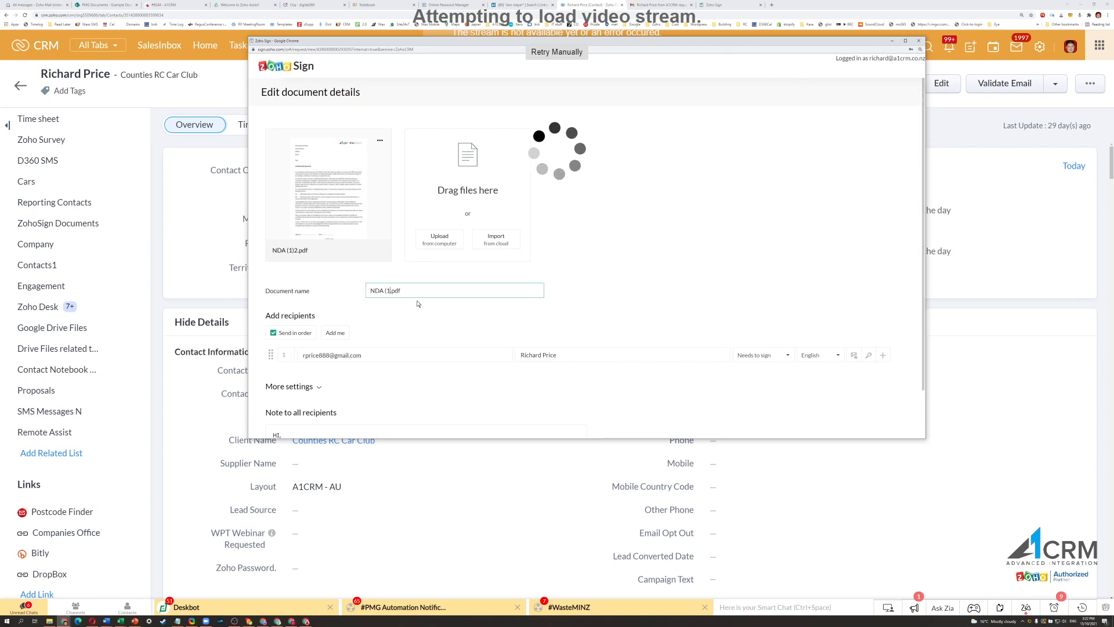
type("Richard")
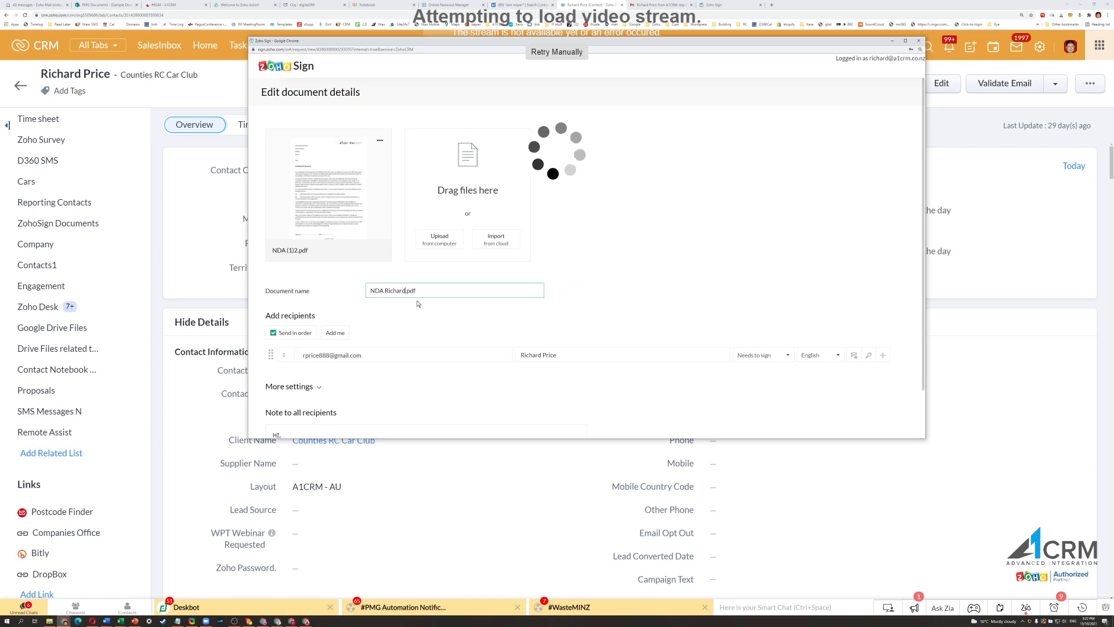
left_click(677, 187)
scroll(567, 288, "down", 2)
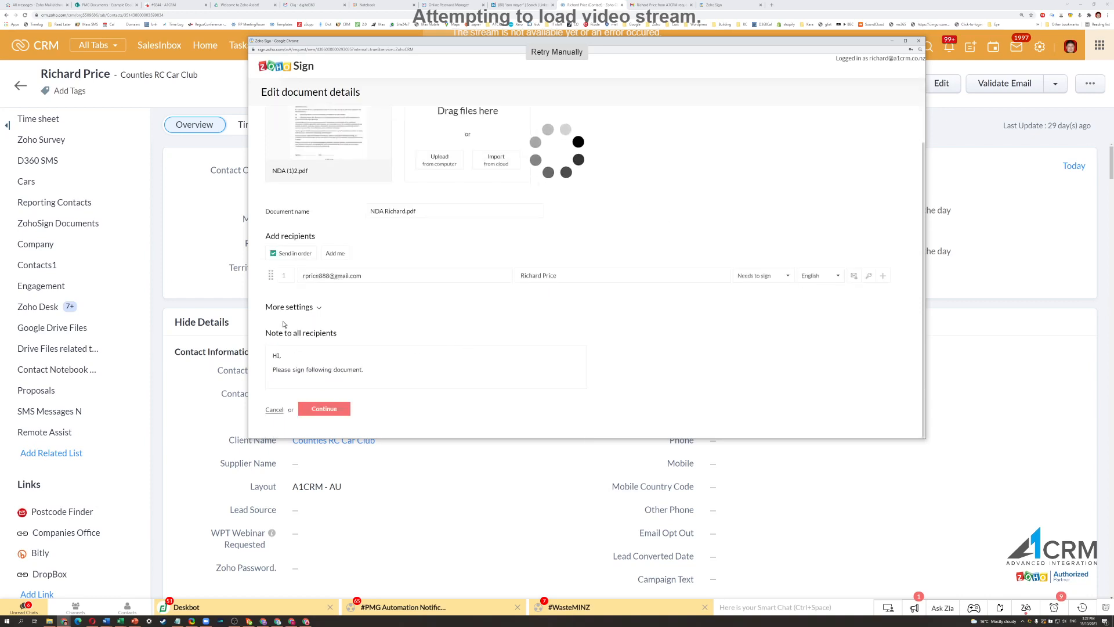
left_click(325, 409)
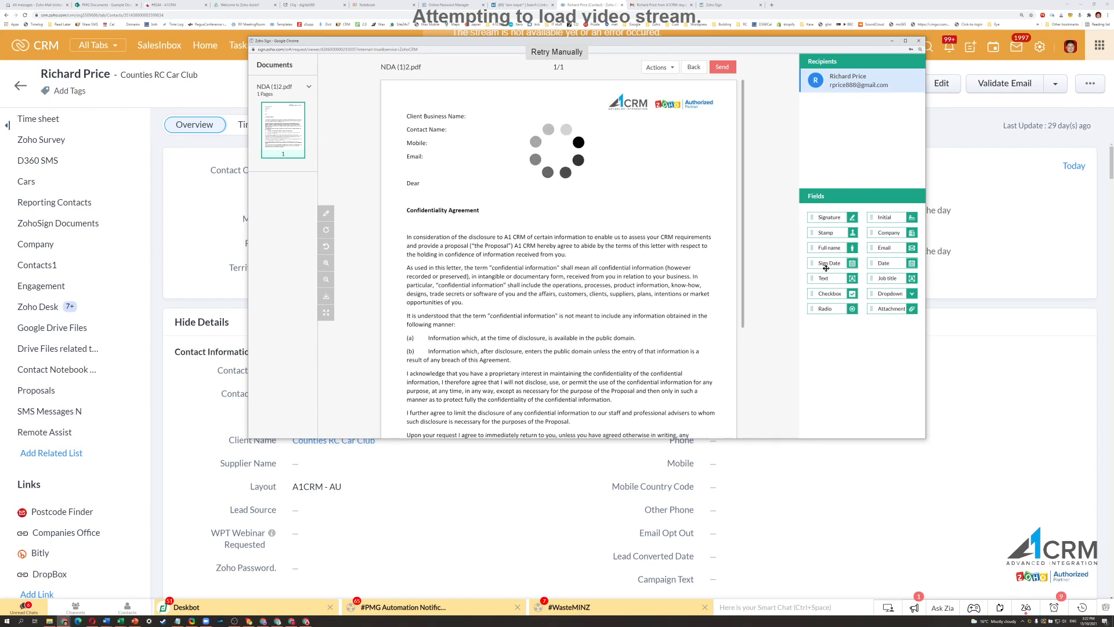
Place a Company field at Client Business Name, a Full name field at Contact Name, and a text field named "Mobile" at Mobile
left_click_drag(891, 236, 496, 118)
left_click_drag(830, 248, 482, 130)
left_click_drag(824, 279, 462, 144)
left_click(462, 144)
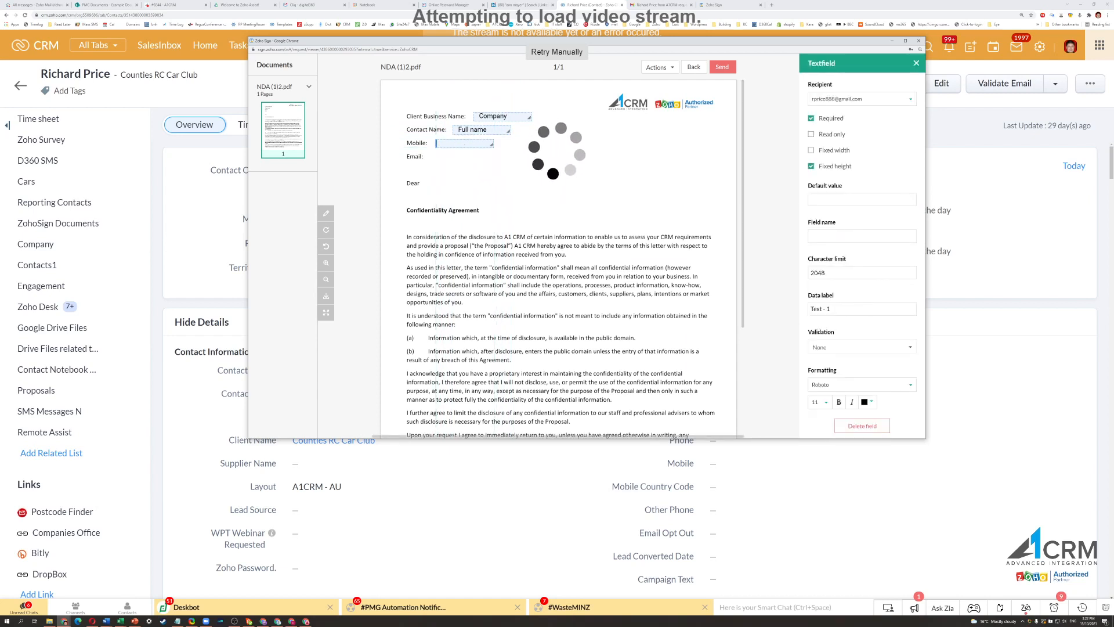
type("Mobile")
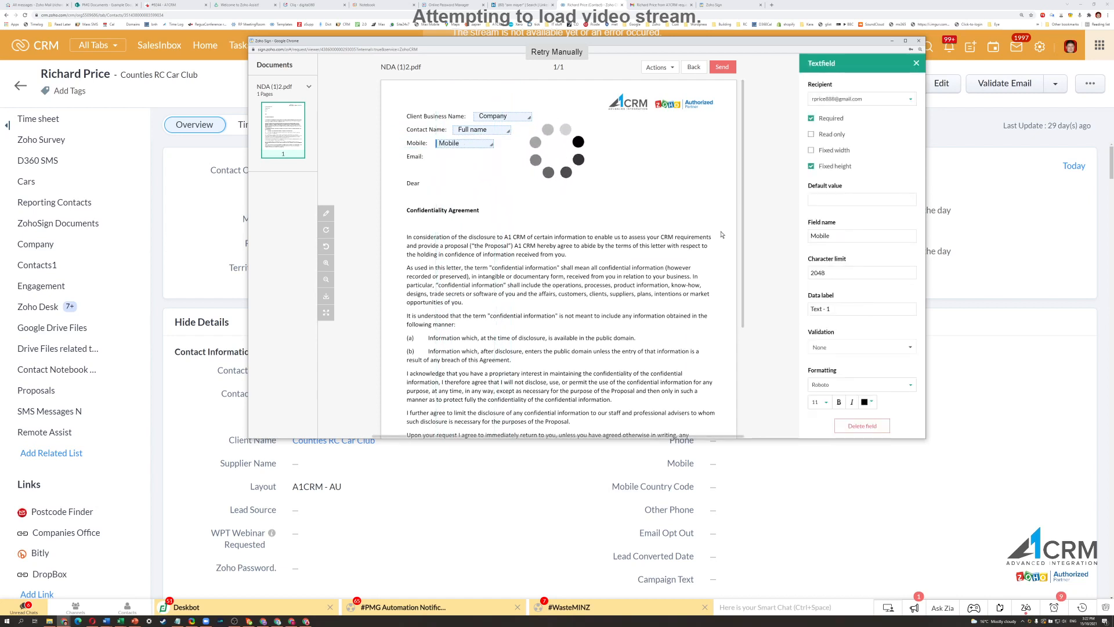
left_click(917, 64)
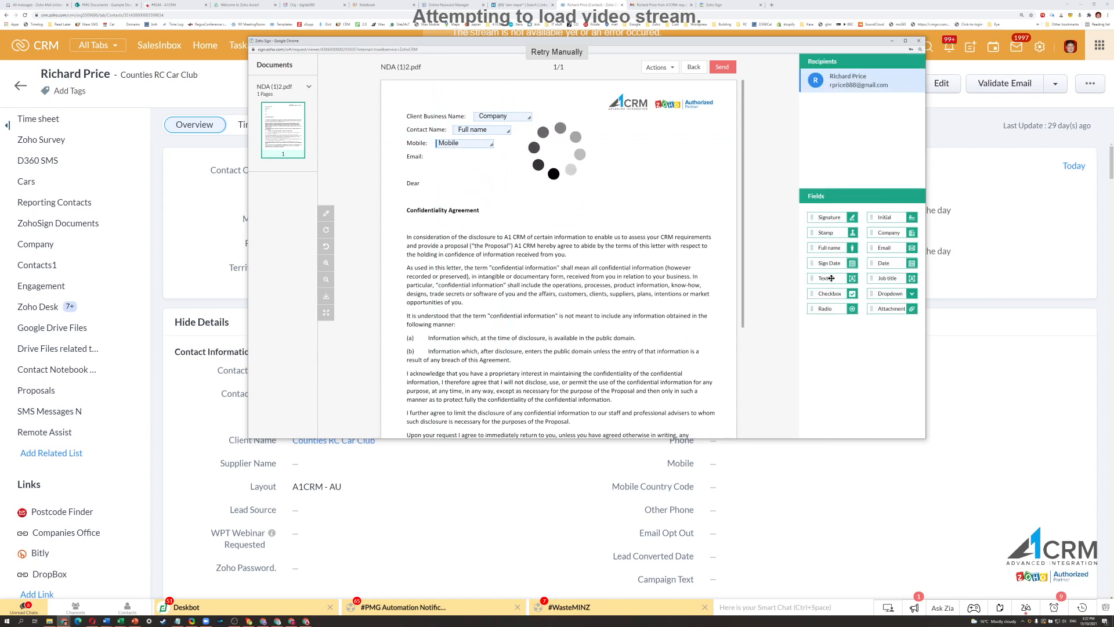
Place an Email field beside the Email label and a text field named "First Name" after "Dear"
left_click_drag(888, 248, 449, 156)
left_click_drag(830, 278, 456, 184)
left_click(447, 183)
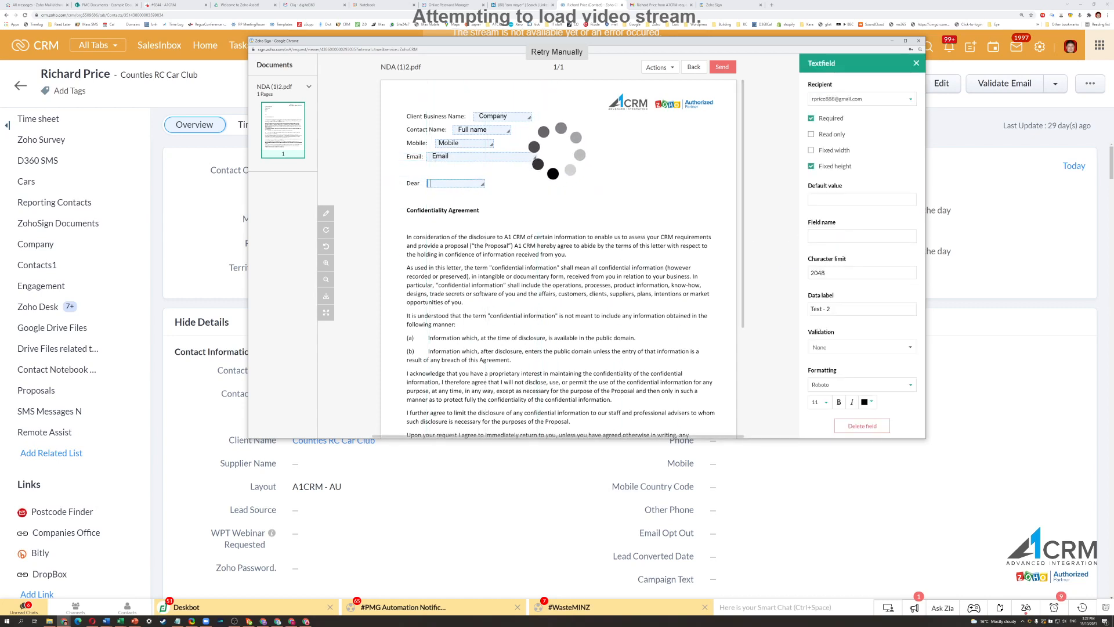
type("First Name")
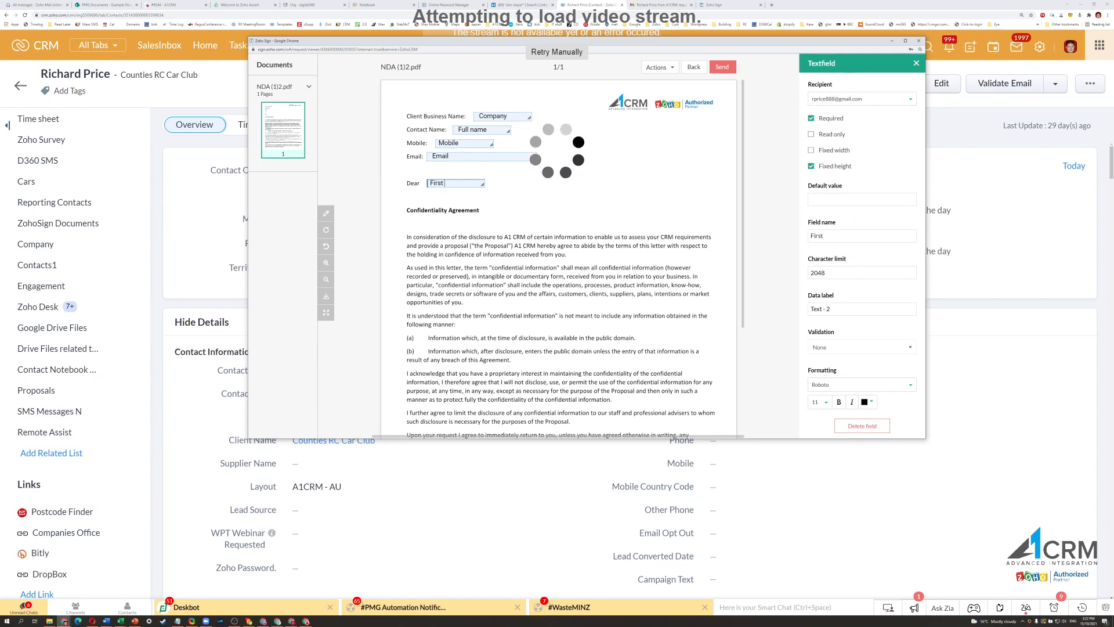
left_click(563, 234)
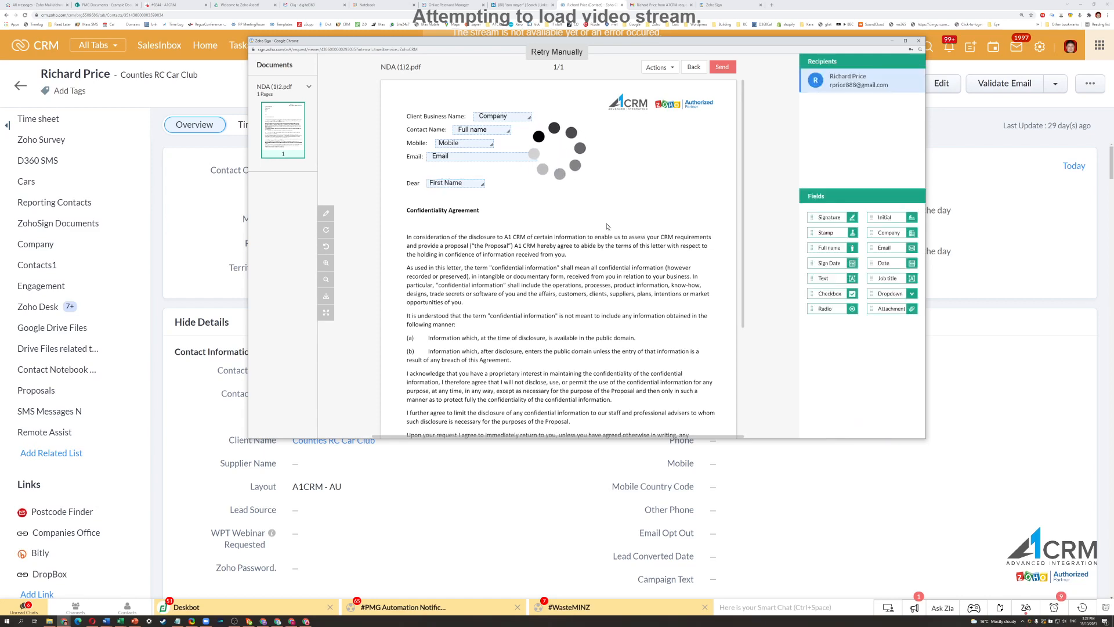
Place a Signature field and a Sign Date field on the Signature and Date lines at the end of the agreement
scroll(608, 228, "down", 3)
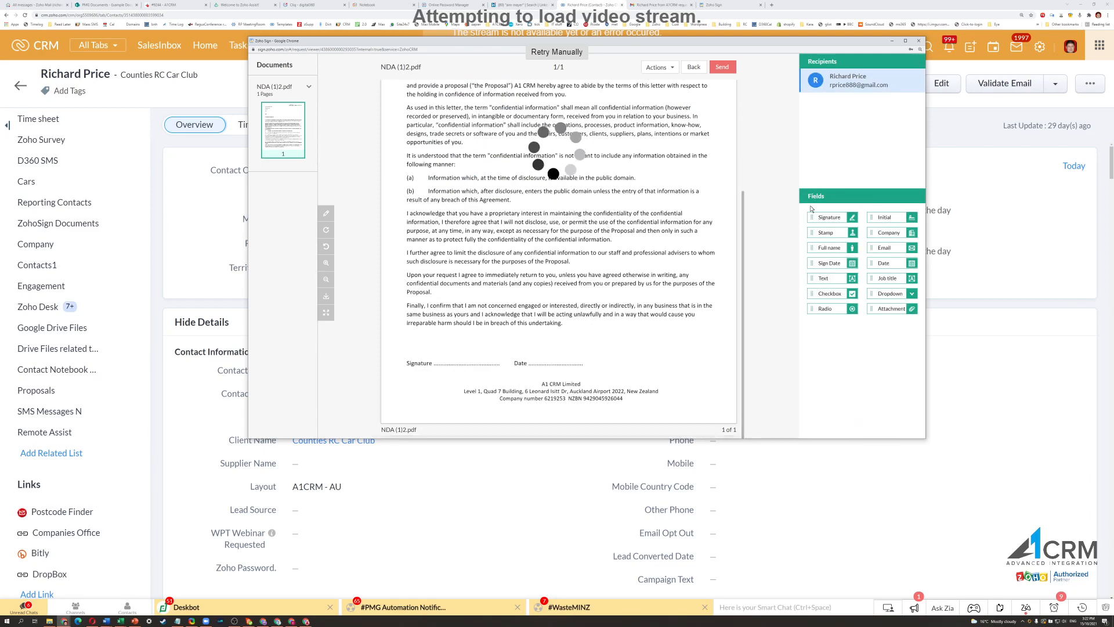
mouse_move(827, 217)
left_mouse_down()
mouse_move(473, 334)
mouse_move(455, 359)
left_mouse_up()
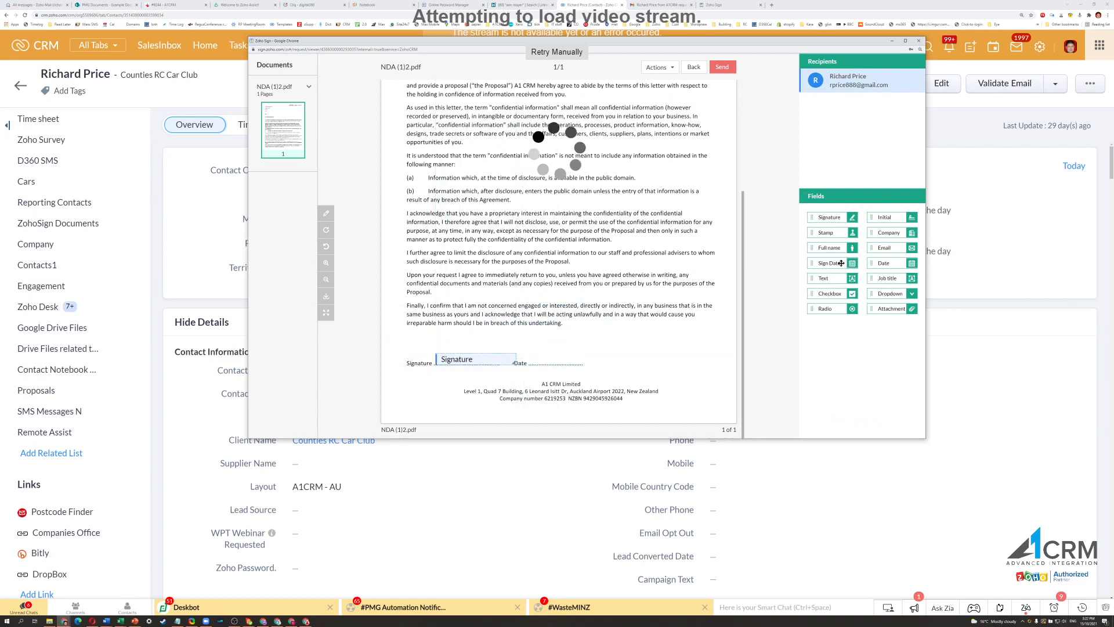
left_click_drag(842, 263, 561, 361)
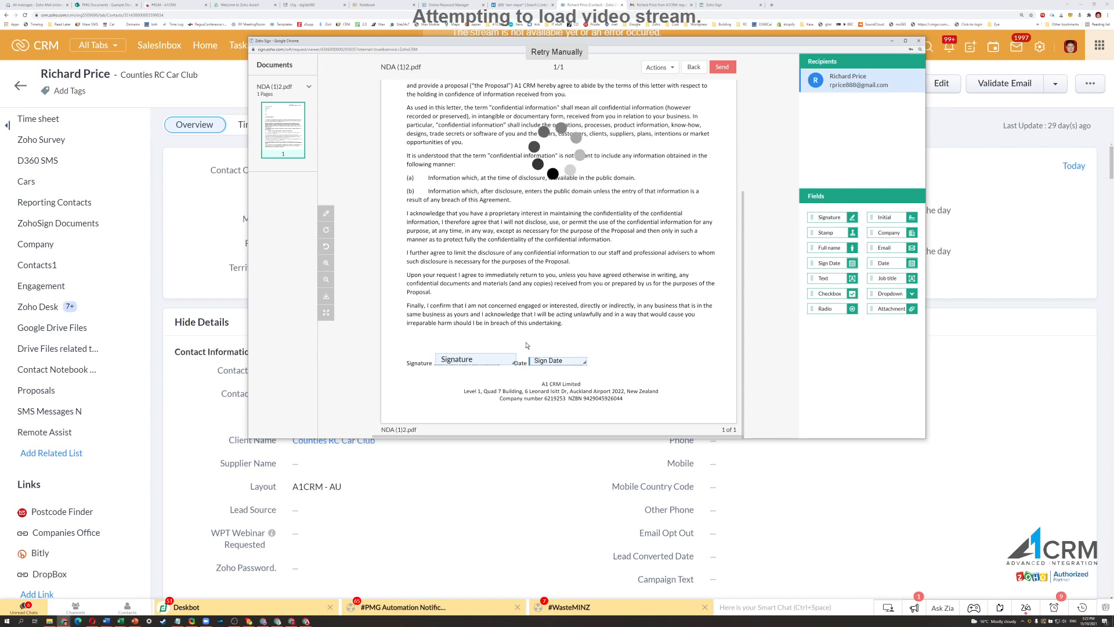
Review the placed fields throughout the document, then send it for signature and confirm the recipient's details
scroll(452, 157, "up", 3)
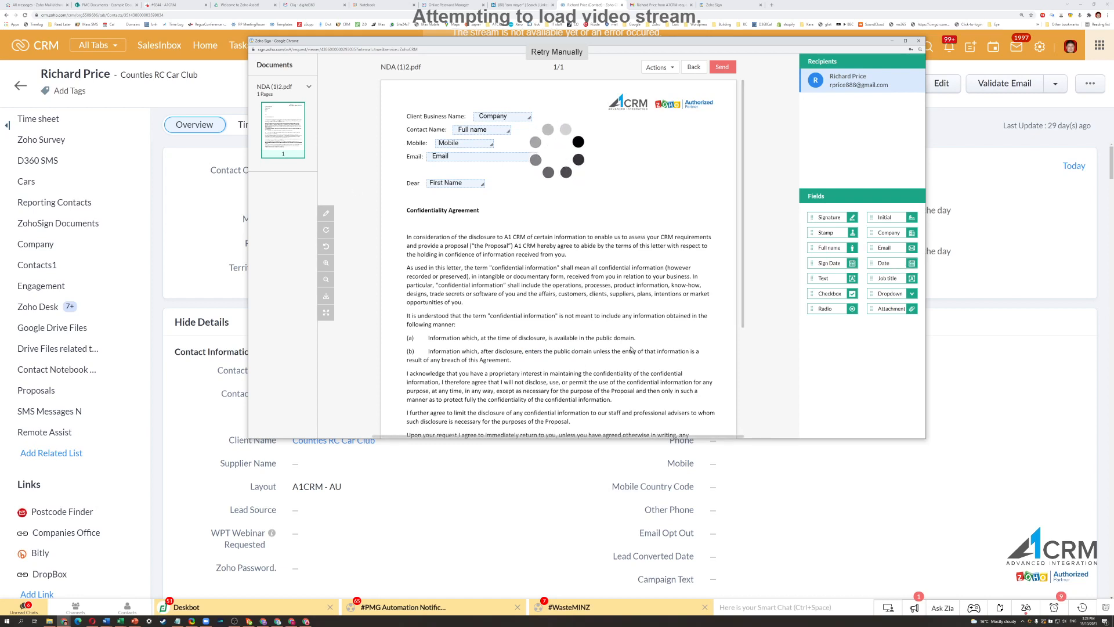
scroll(566, 224, "down", 5)
scroll(566, 224, "up", 5)
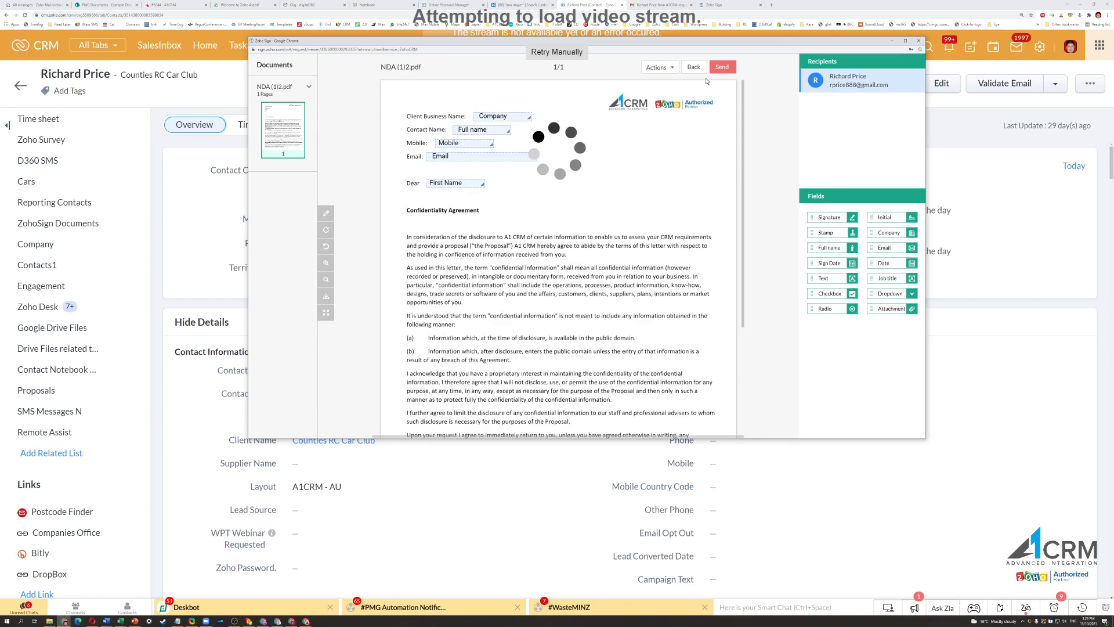
left_click(728, 67)
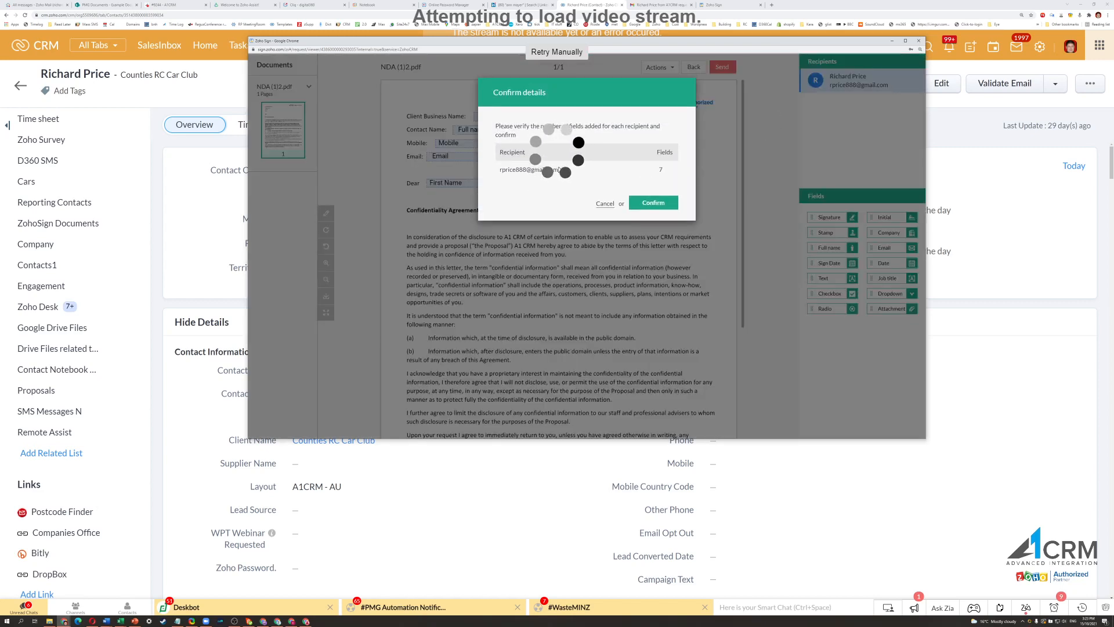
left_click(662, 202)
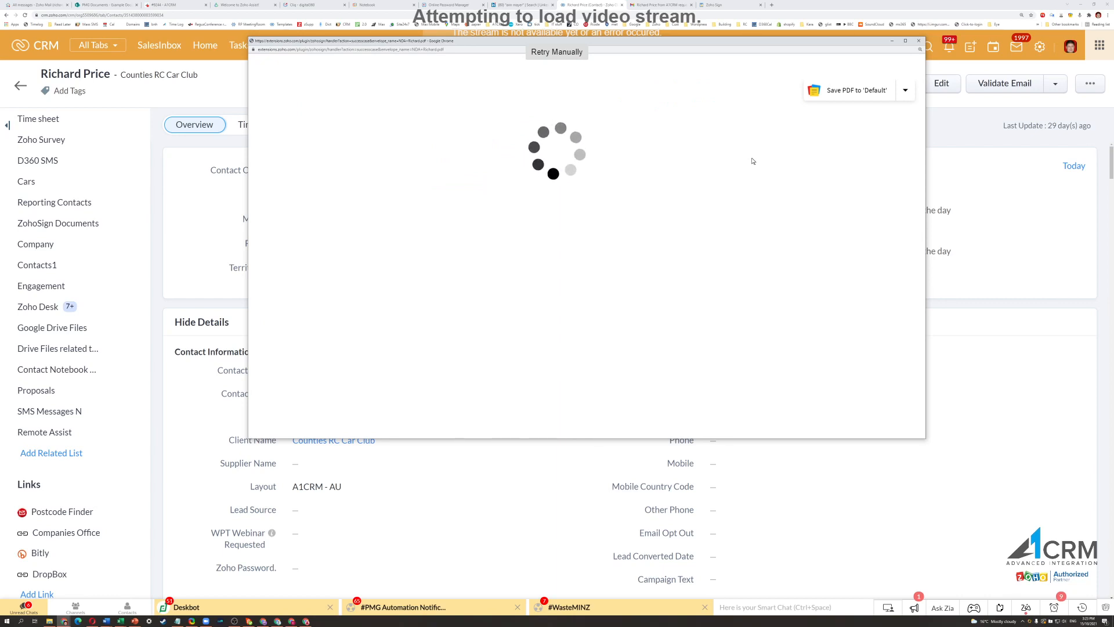
Switch to Gmail, open the newest signature request for the NDA from the inbox, and start signing
left_click(661, 4)
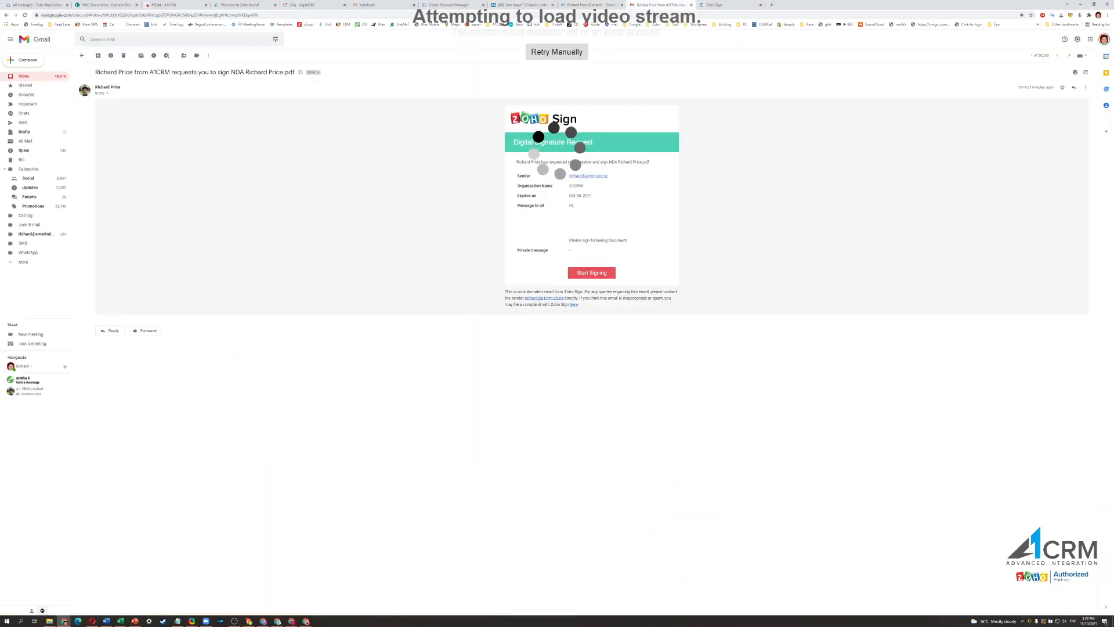
left_click(82, 55)
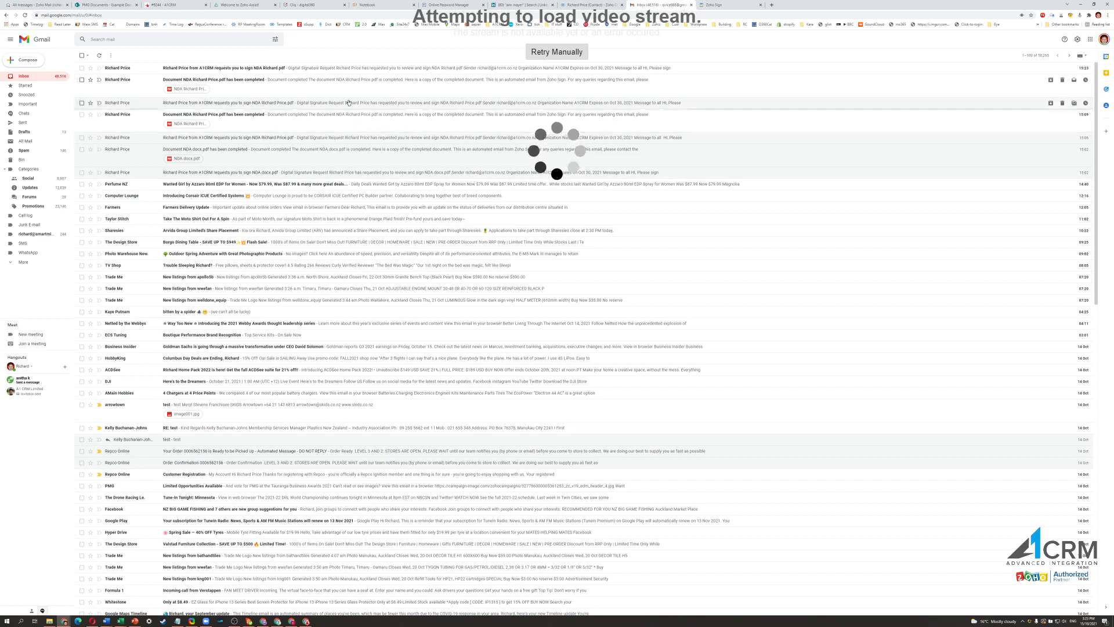
left_click(346, 69)
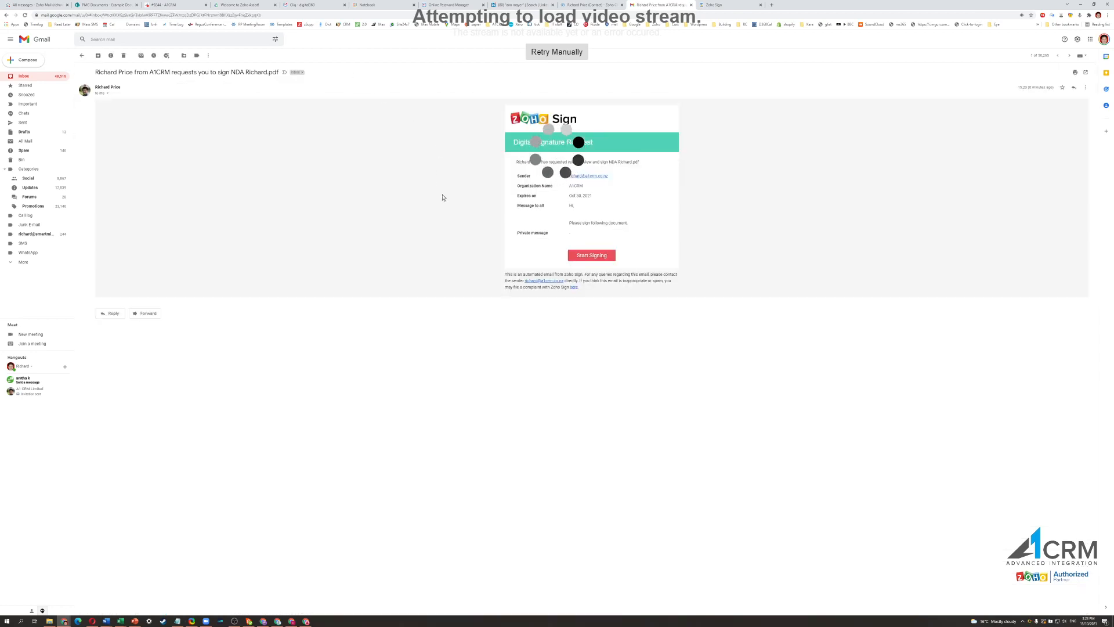
left_click(592, 256)
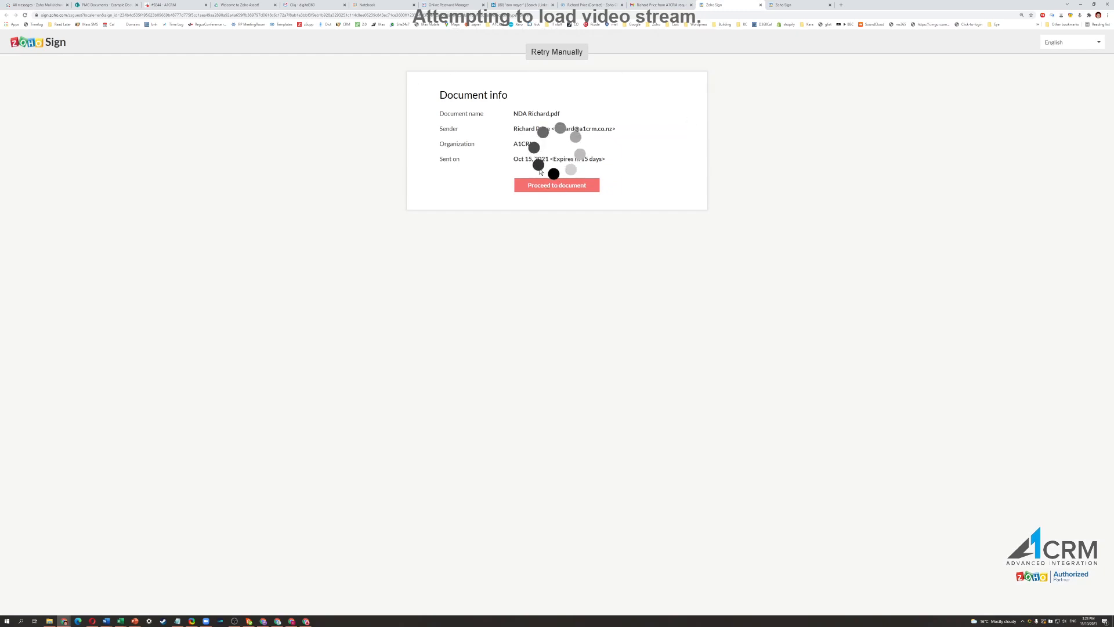
Proceed to the document, accept the Electronic Record and Signature Disclosure, and agree to continue
left_click(571, 190)
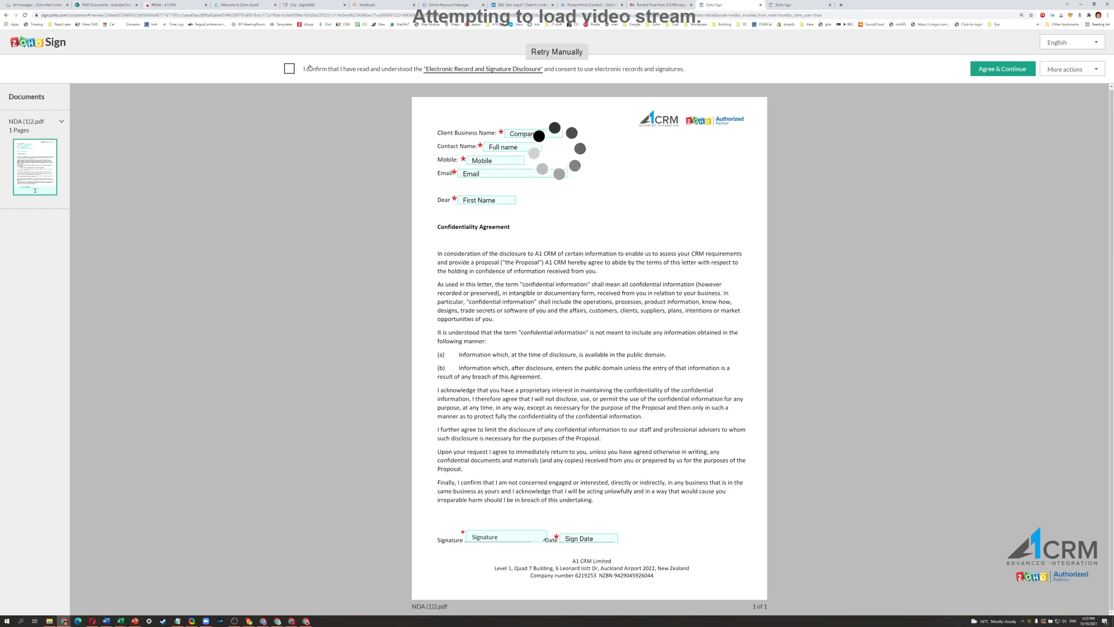
left_click(310, 68)
left_click(1002, 71)
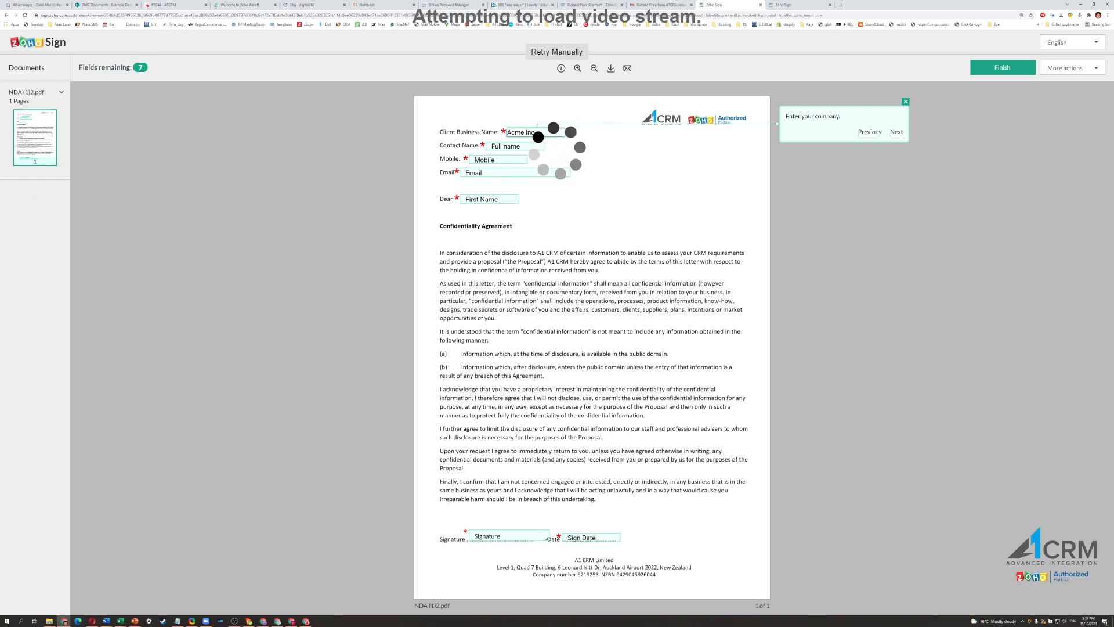
Fill in the client business name as Acme Inc and the contact name with the signer's full name
left_click(514, 148)
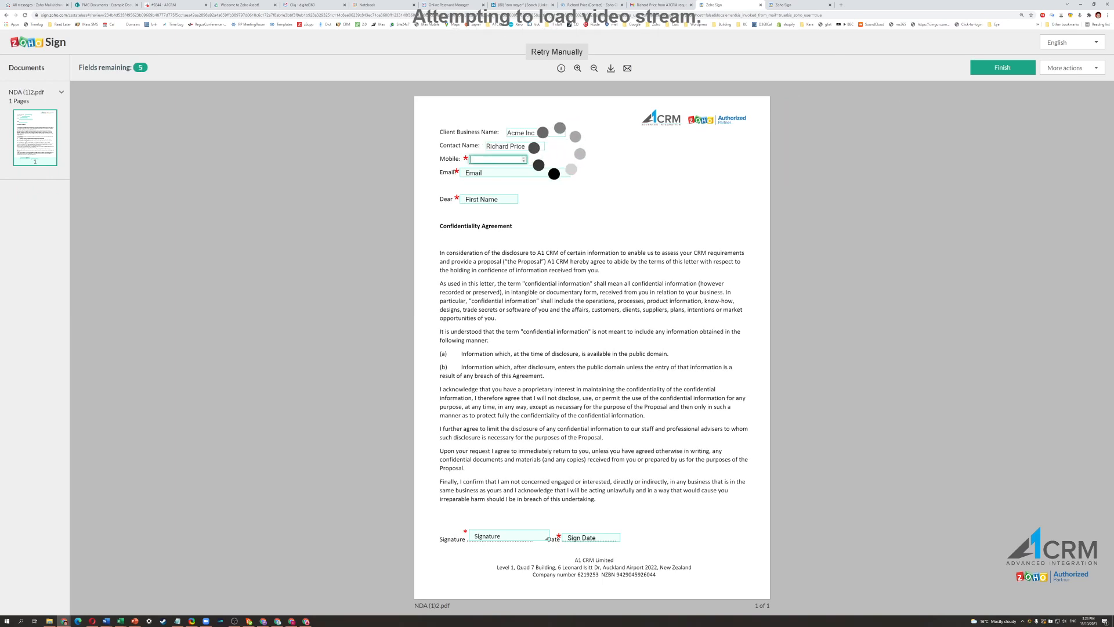